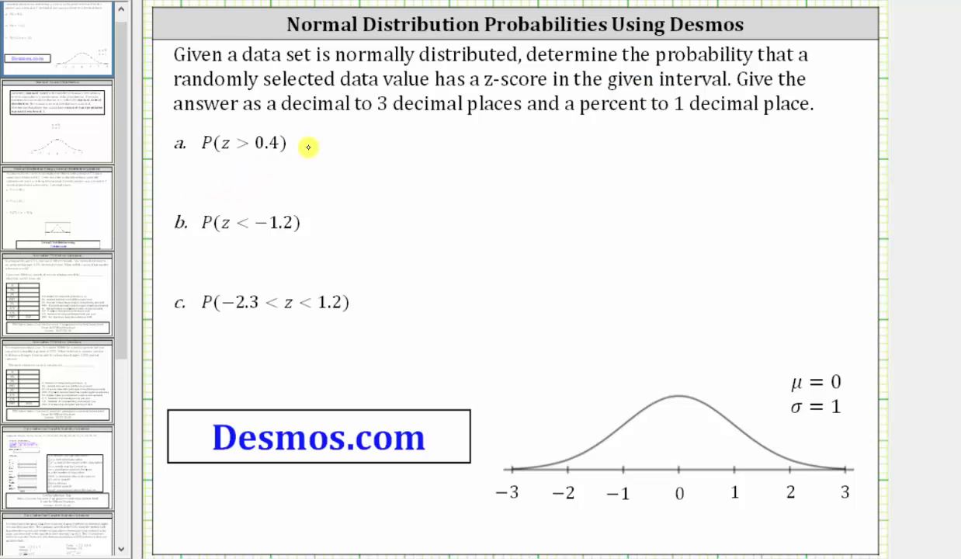
Step: Show the Standard Normal Distribution slide, which defines z-scores with μ = 0 and σ = 1
click(65, 121)
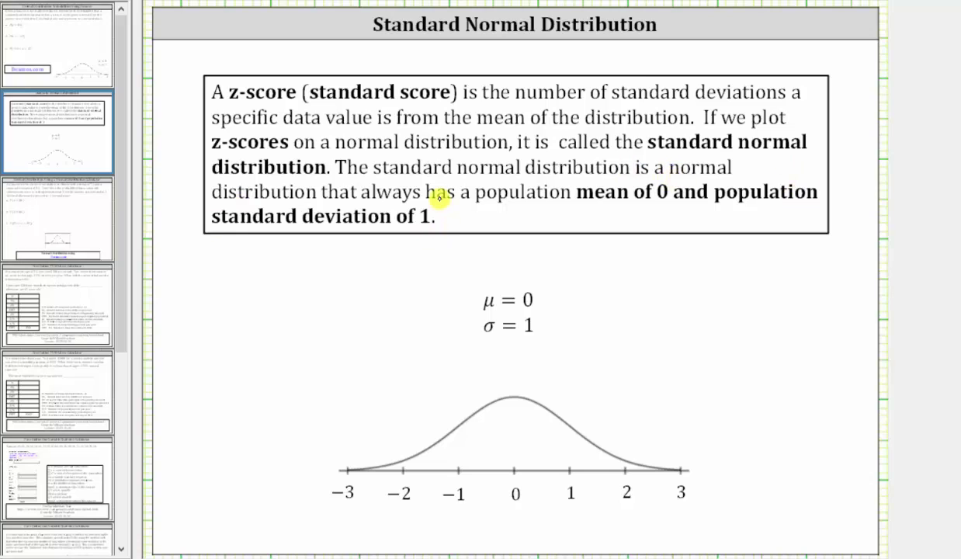
Step: Go back to the z-score probability problems slide, then bring the Desmos home page to the front
click(71, 34)
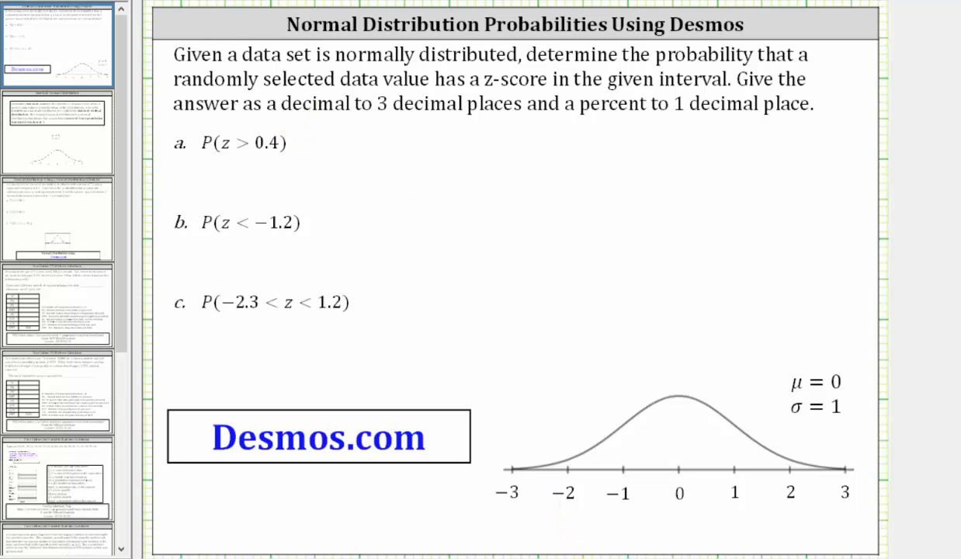
key(alt+Tab)
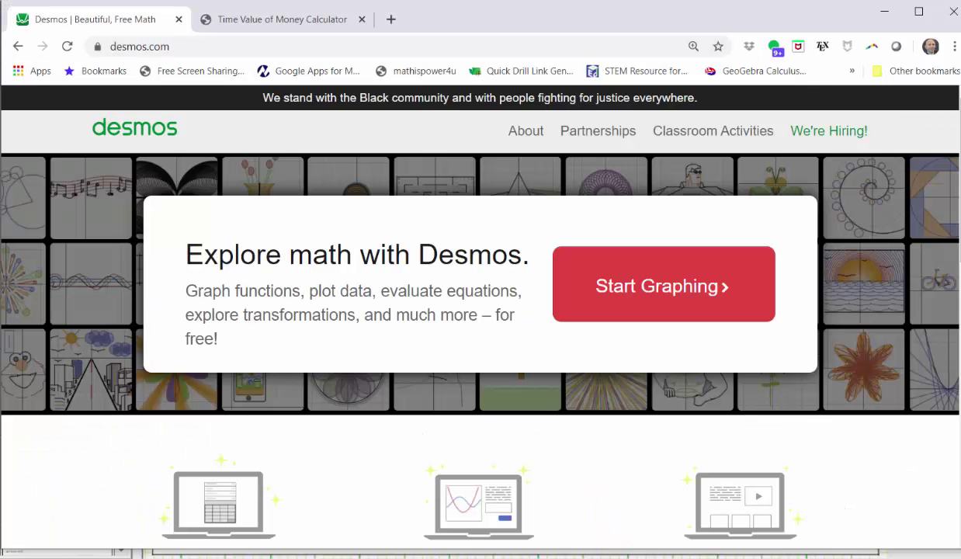
Step: Start a new Desmos graph and insert normaldist() to plot the standard normal curve (mean 0, sd 1)
click(600, 278)
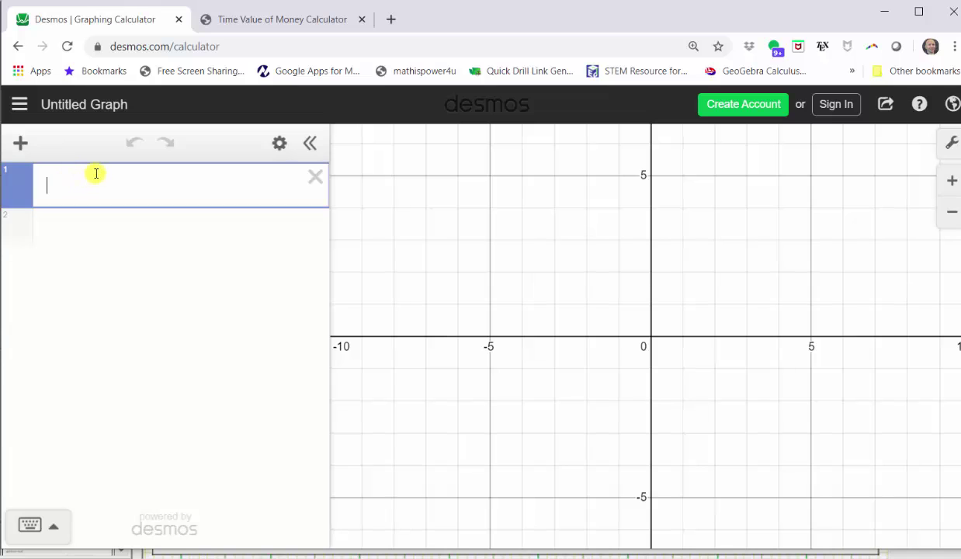
click(28, 526)
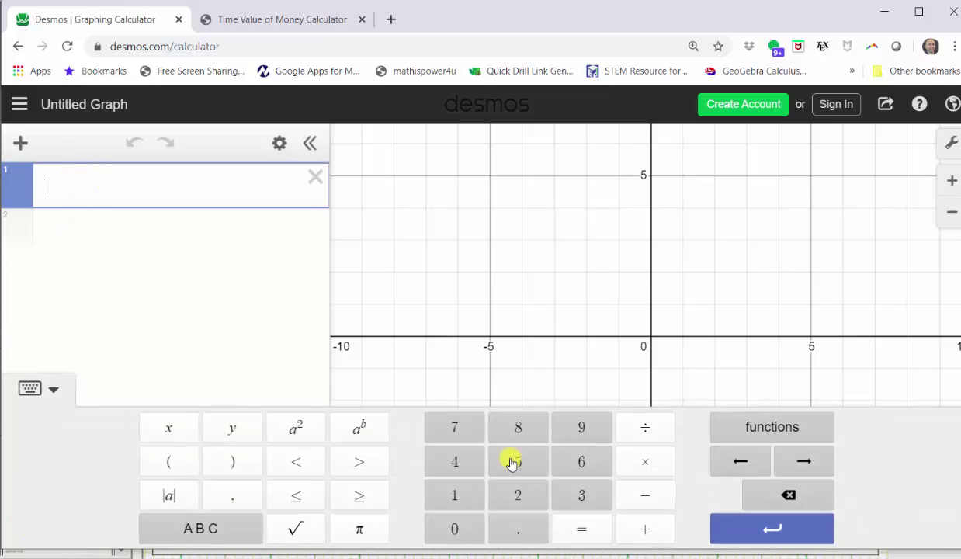
click(743, 436)
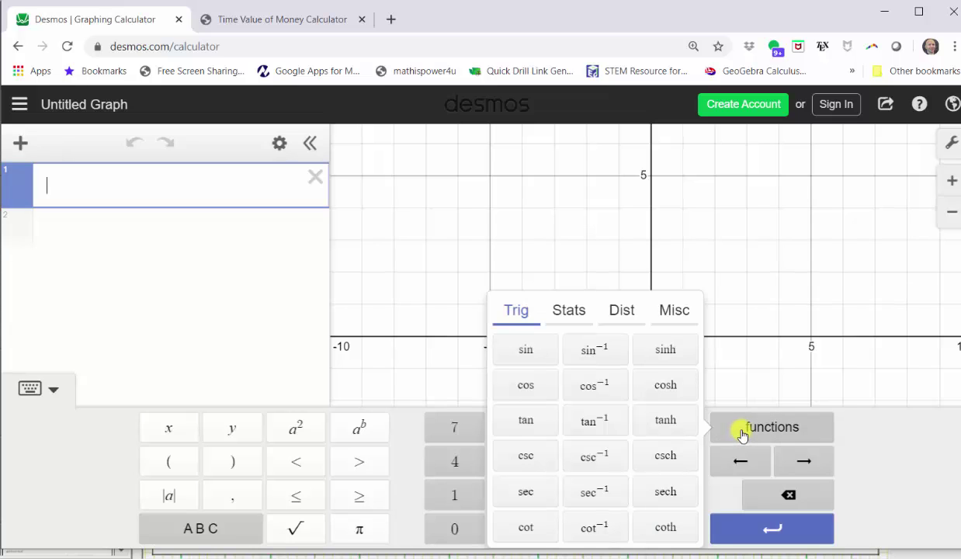
click(627, 313)
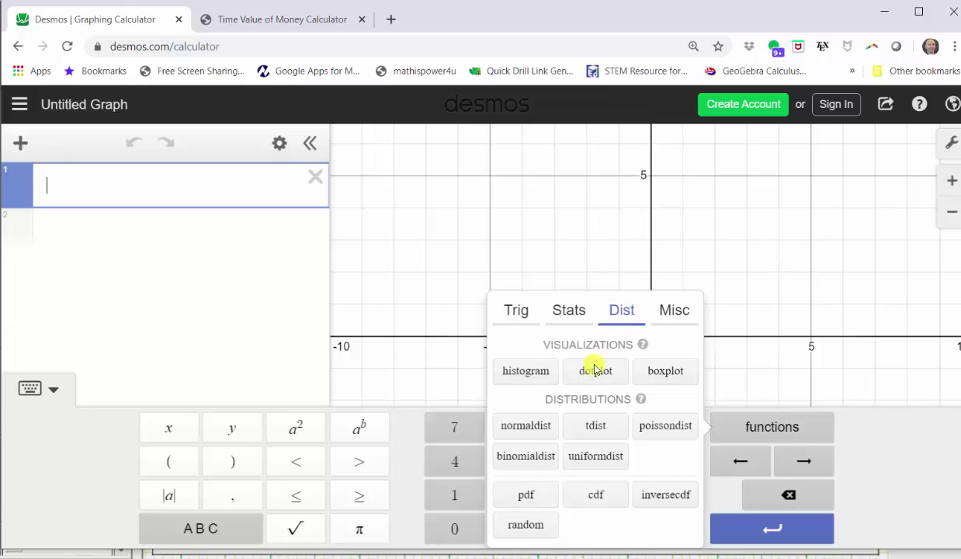
click(532, 425)
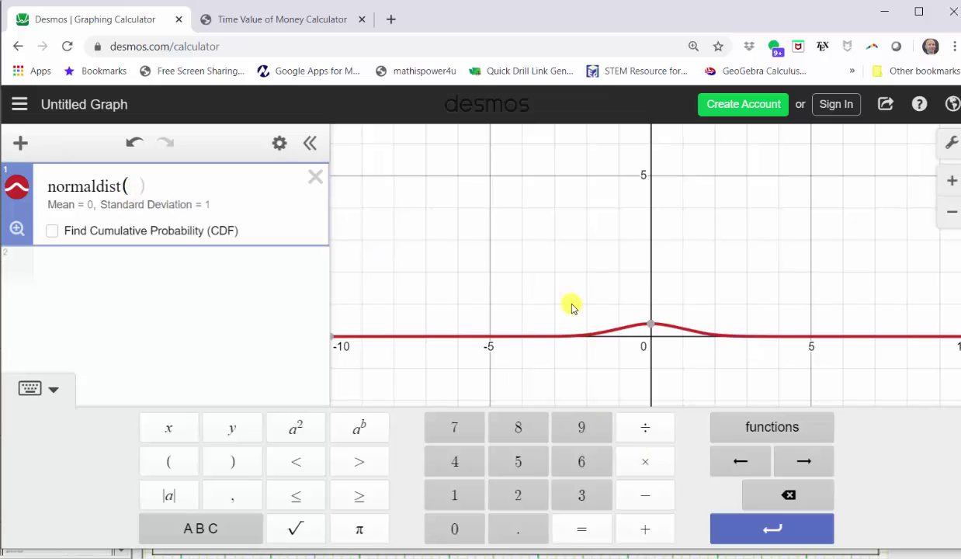
Step: Zoom to fit the bell curve and enable Find Cumulative Probability, which shades the whole area (result 1)
click(16, 231)
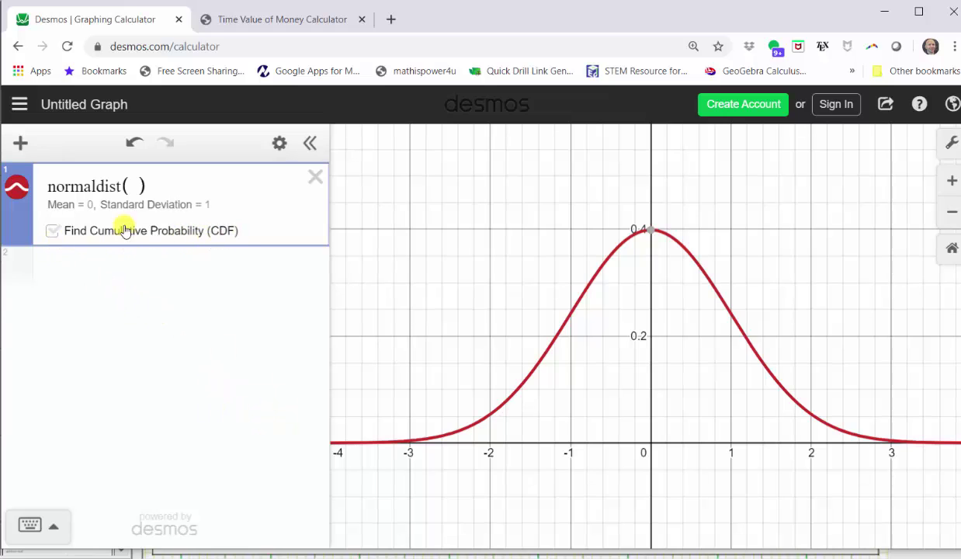
click(52, 231)
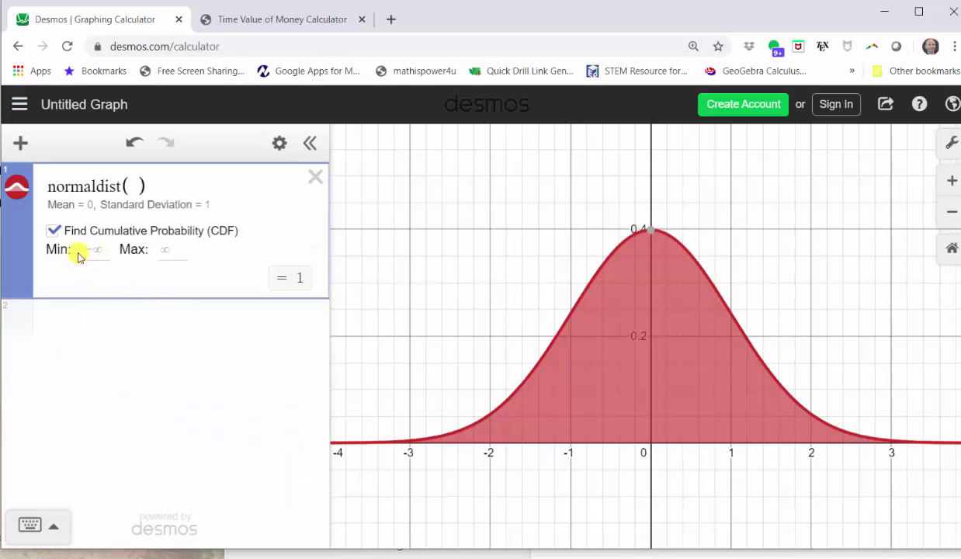
Step: Set the CDF minimum to 0.4, giving P(z > 0.4) = 0.34457825839
click(100, 255)
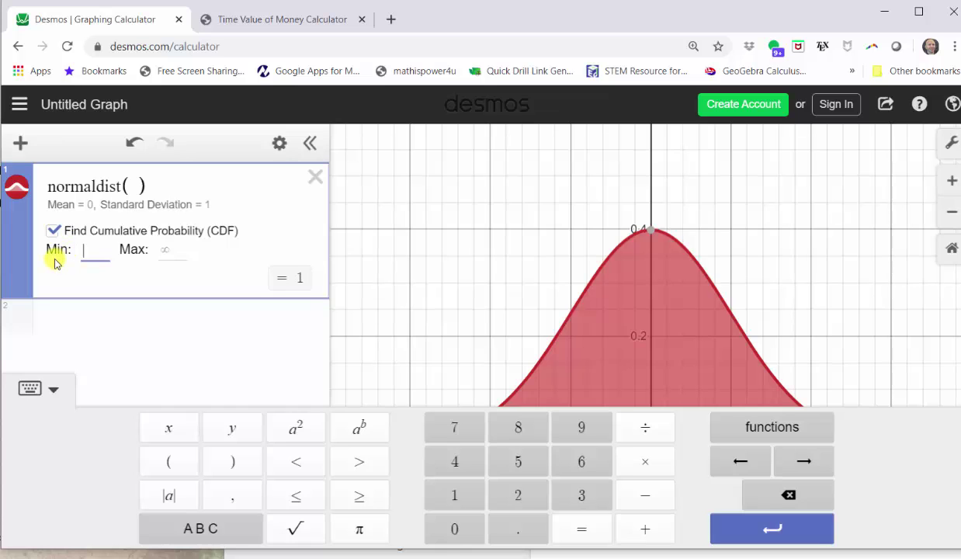
text(0.4)
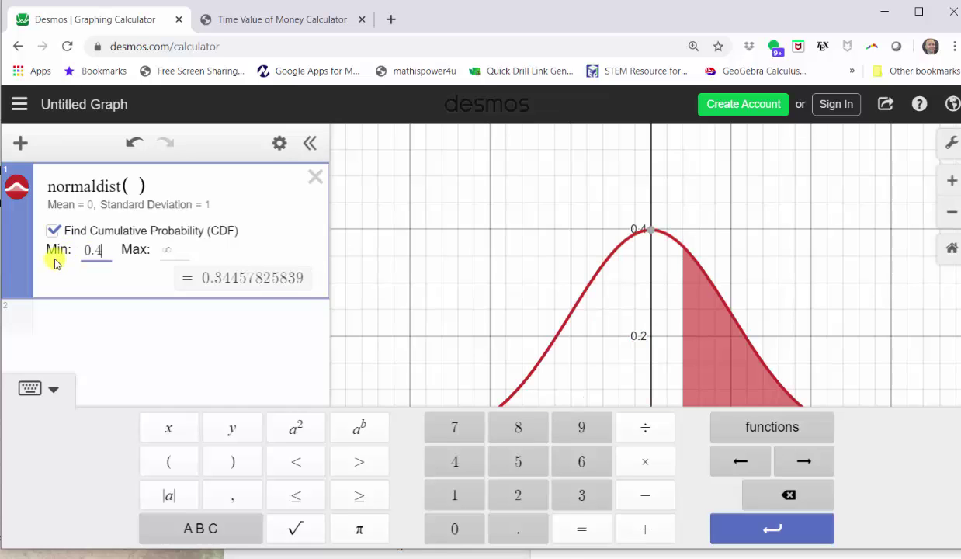
key(Return)
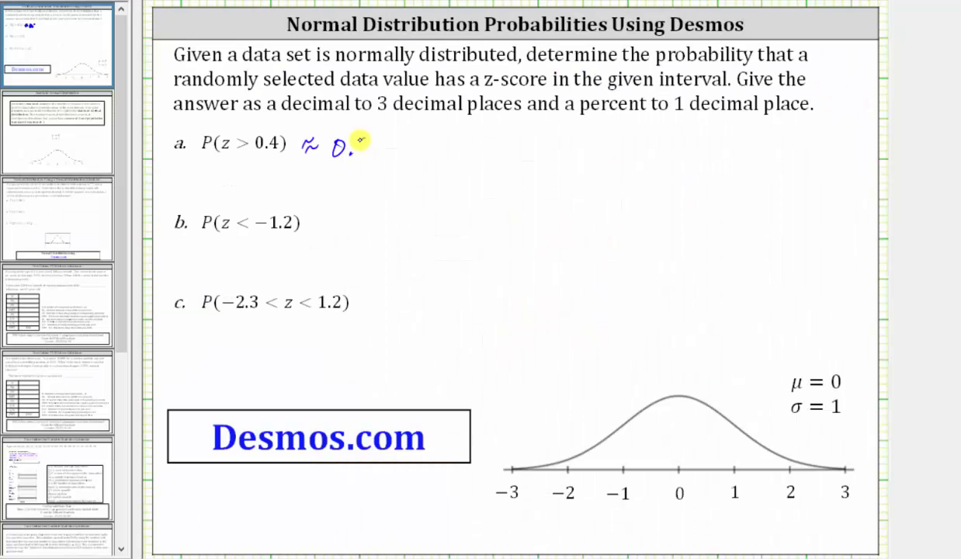
Step: Handwrite ≈ 0.345 = 34.5% beside part a on the slide, then return to Desmos
mouse_move(361, 140)
mouse_down()
mouse_move(401, 149)
mouse_move(413, 132)
mouse_move(440, 143)
mouse_up()
mouse_move(429, 149)
mouse_down()
mouse_move(469, 139)
mouse_move(464, 146)
mouse_move(473, 139)
mouse_move(487, 153)
mouse_move(513, 132)
mouse_up()
click(487, 151)
drag(515, 140, 516, 153)
drag(530, 146, 534, 152)
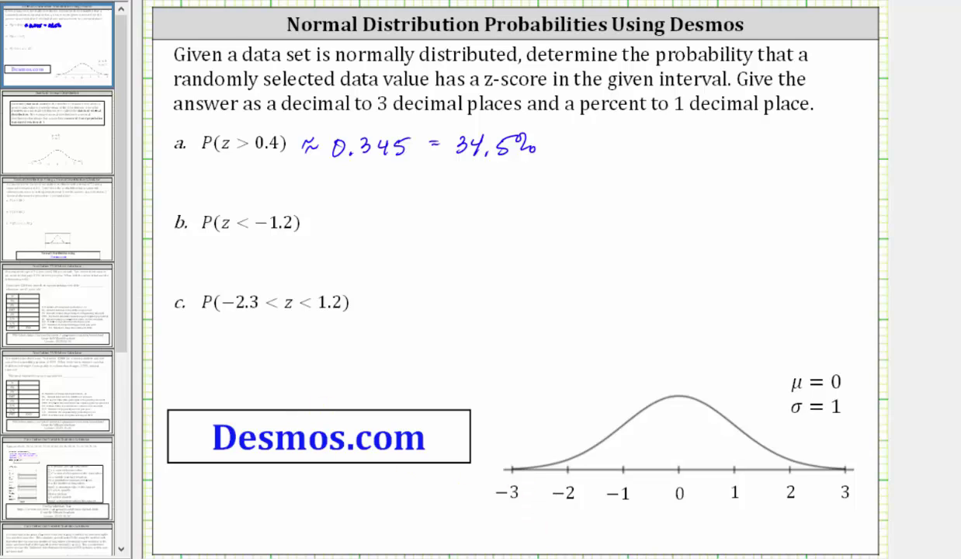
key(alt+Tab)
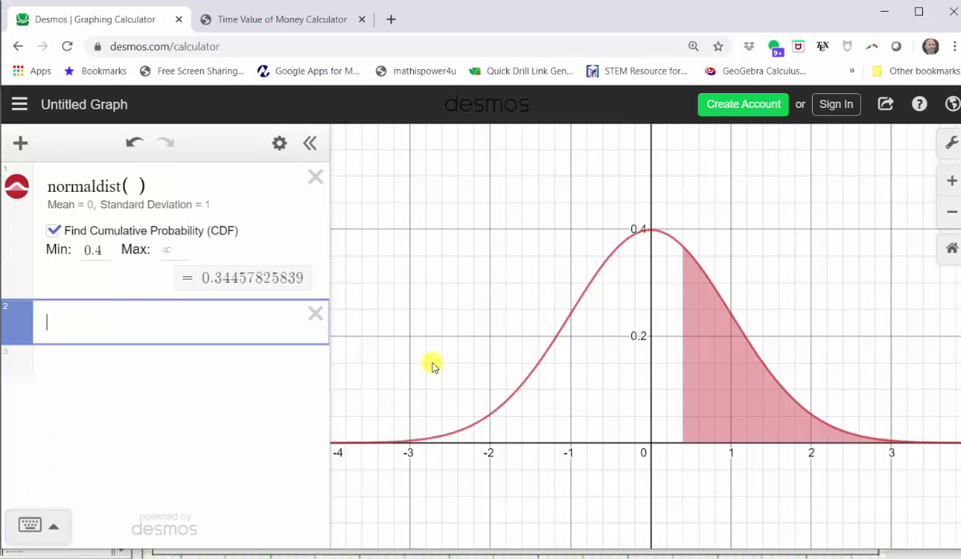
Step: Set the CDF range from −∞ to −1.2, giving P(z < −1.2) = 0.115069670222
click(171, 250)
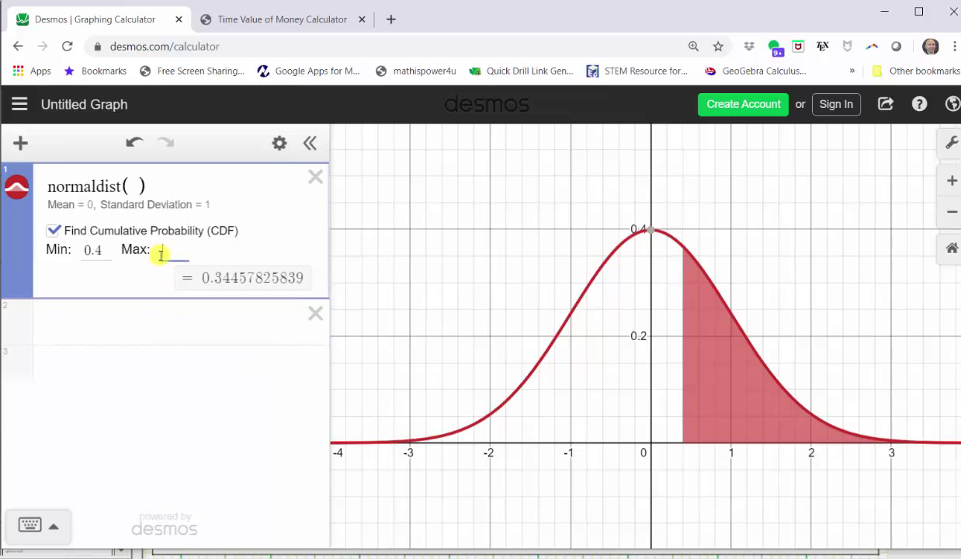
text(-1.2)
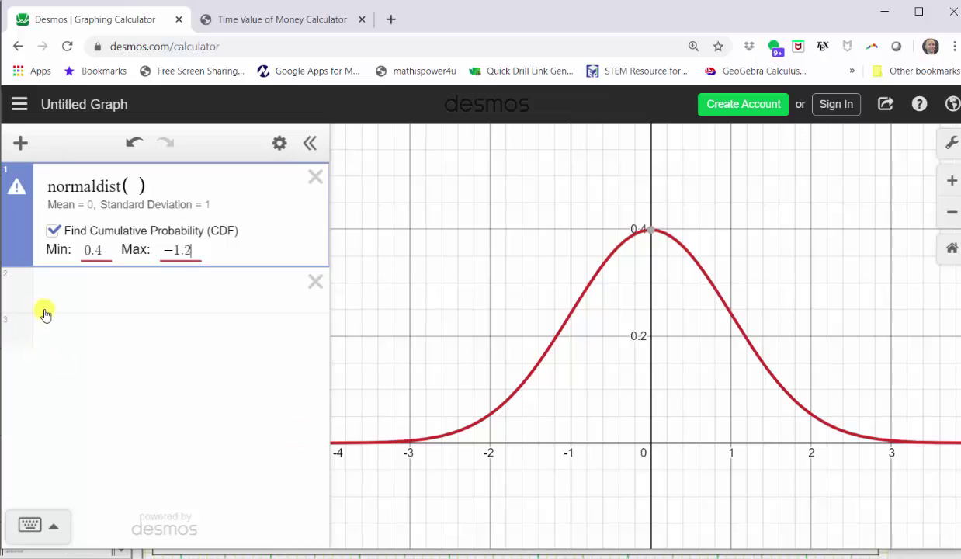
drag(103, 250, 78, 253)
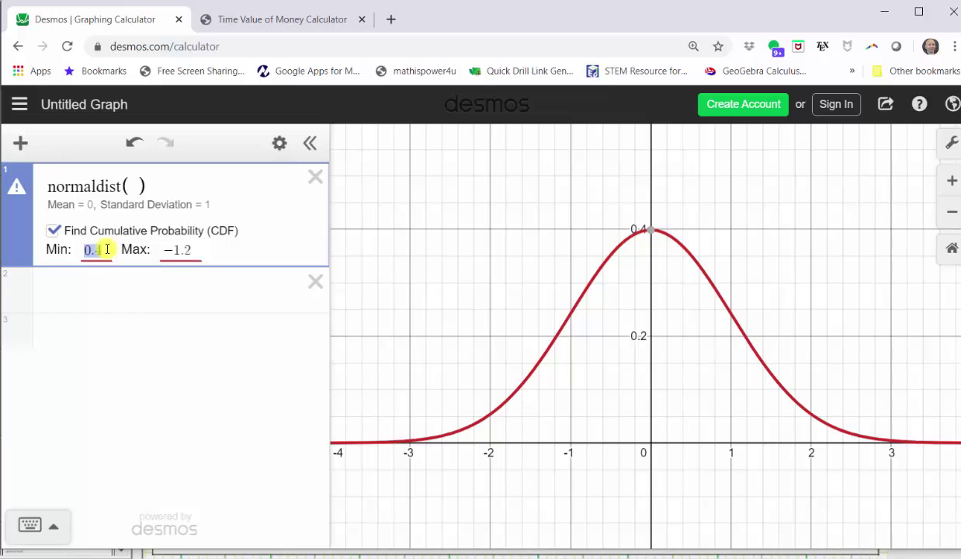
key(BackSpace)
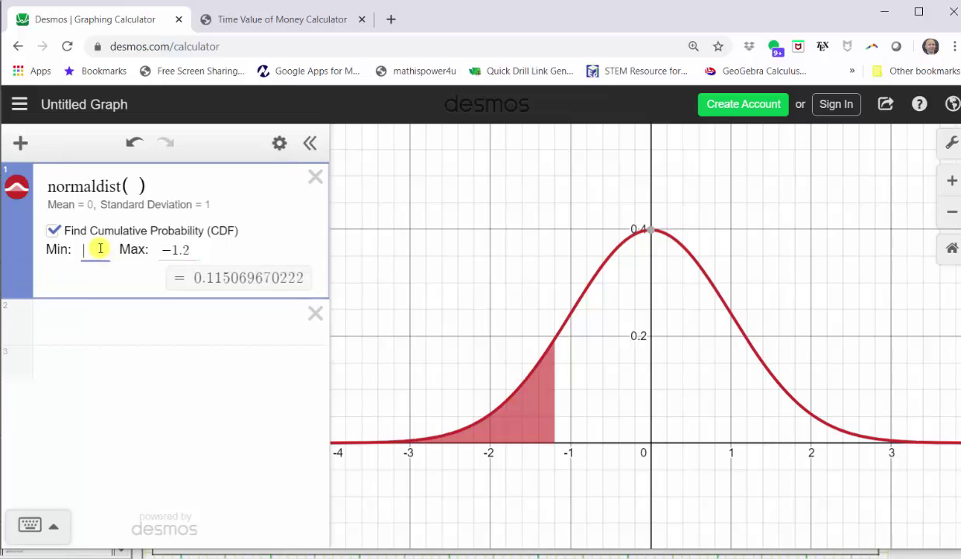
text(-infinity)
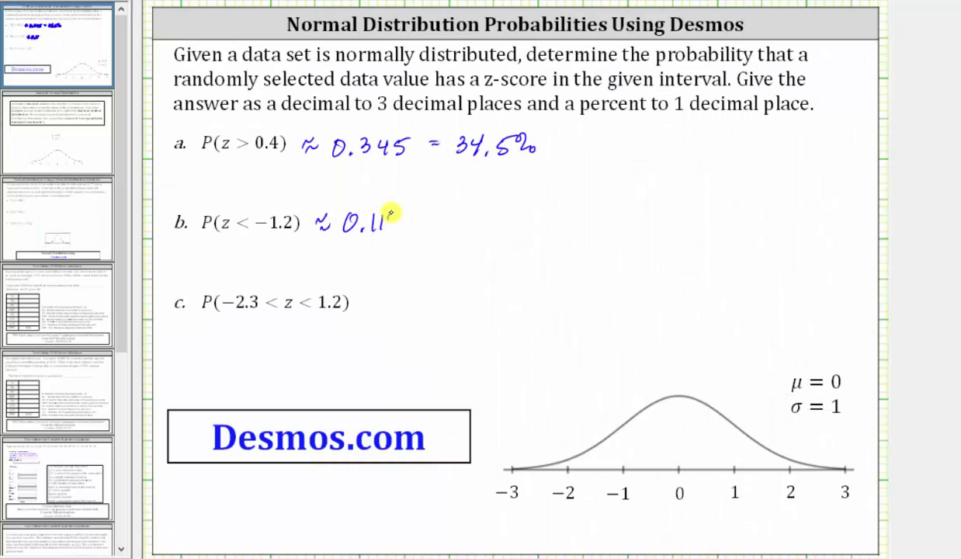
Step: Handwrite ≈ 0.115 = 11.5% beside part b on the slide, then return to Desmos
mouse_move(388, 209)
mouse_down()
mouse_move(410, 197)
mouse_move(452, 227)
mouse_move(482, 227)
mouse_move(497, 209)
mouse_move(516, 226)
mouse_up()
click(471, 227)
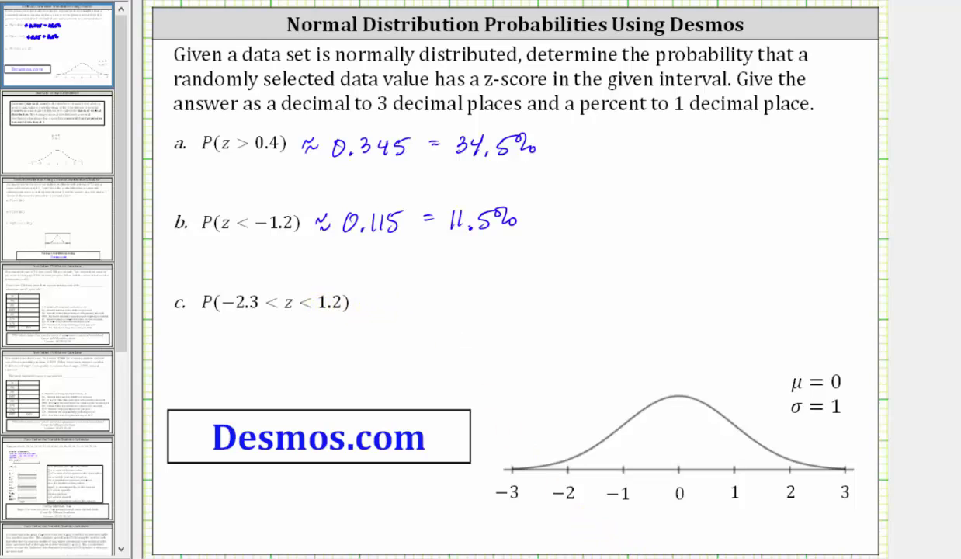
key(alt+Tab)
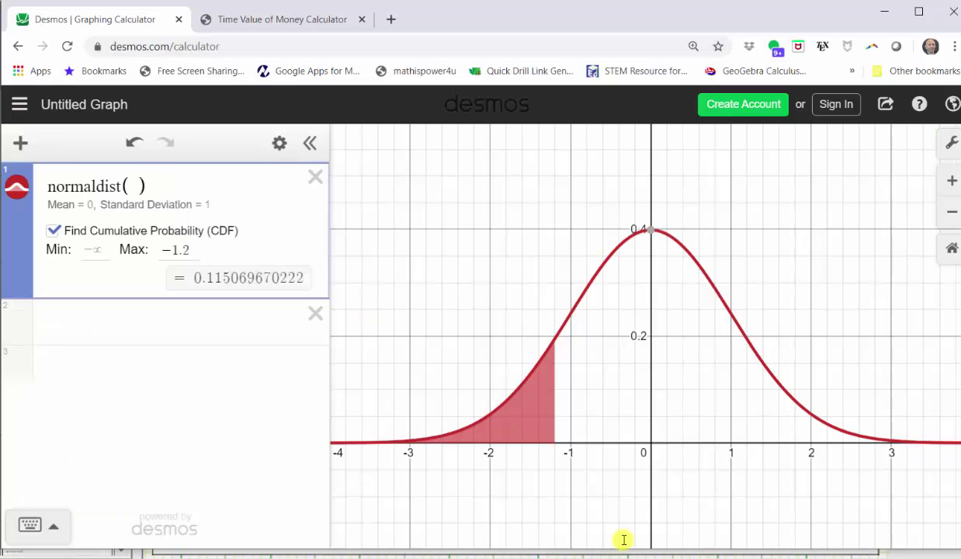
Step: Set the CDF bounds to −2.3 and 1.2 (0.874206219757) and write ≈ 0.874 = 87.4% for part c
click(95, 258)
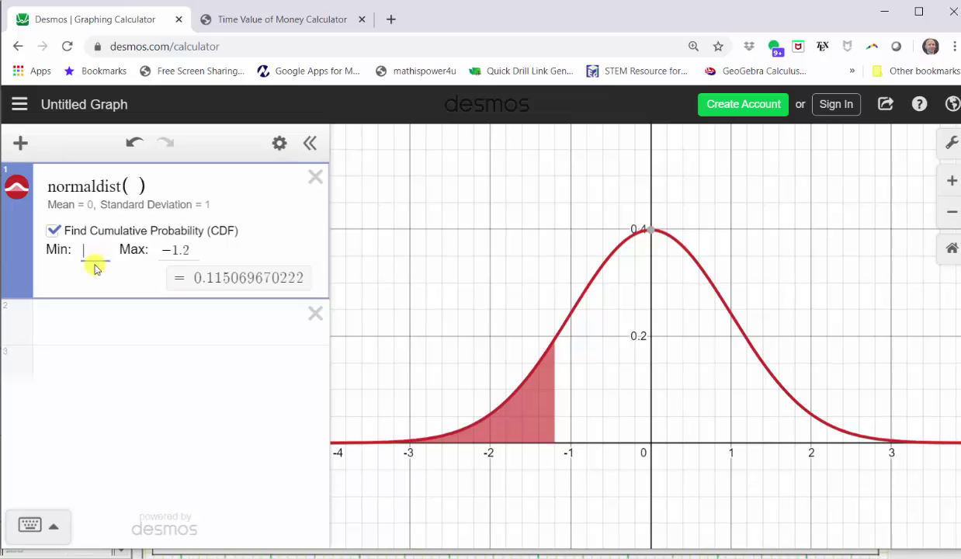
text(-2.3)
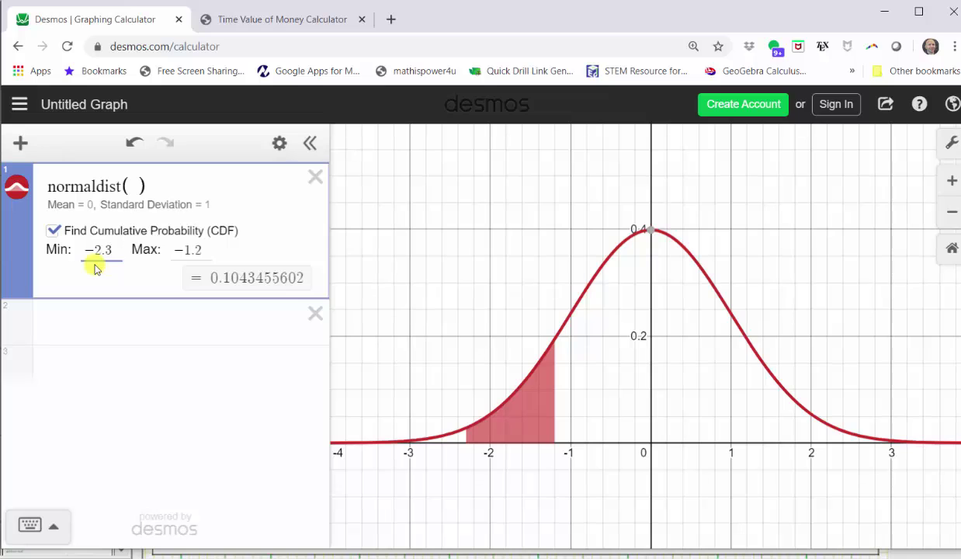
key(Tab)
key(BackSpace)
key(BackSpace)
key(BackSpace)
key(BackSpace)
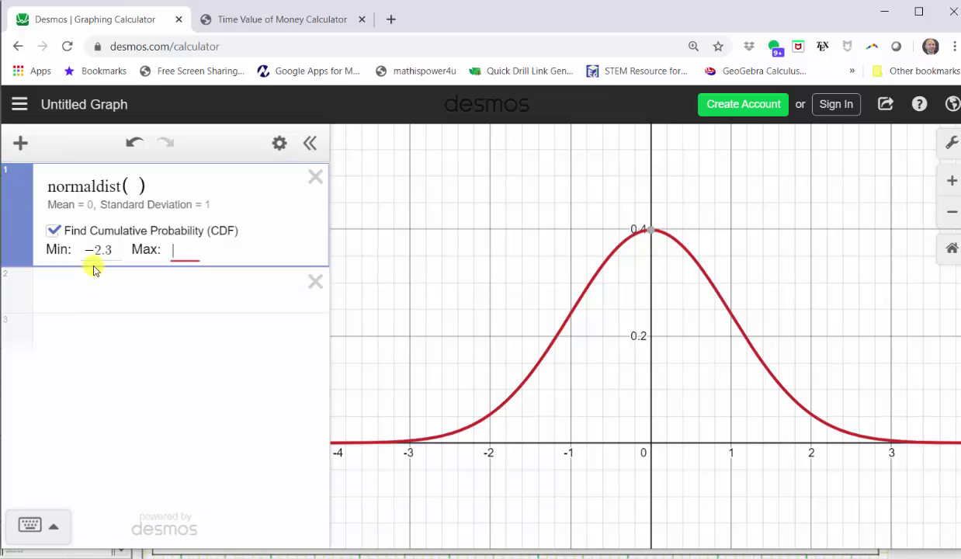
text(1.2)
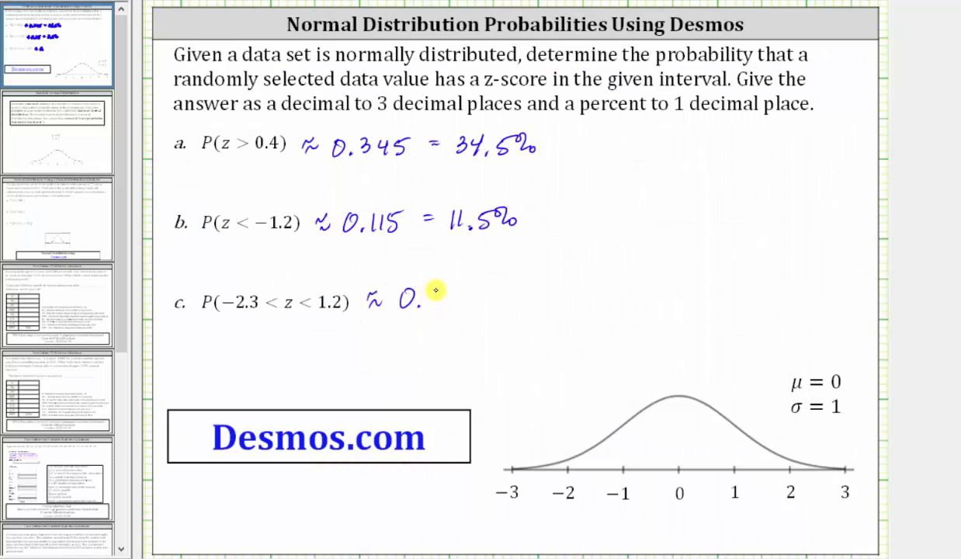
mouse_move(442, 290)
mouse_down()
mouse_move(468, 281)
mouse_move(550, 294)
mouse_move(571, 286)
mouse_move(569, 295)
mouse_move(600, 293)
mouse_up()
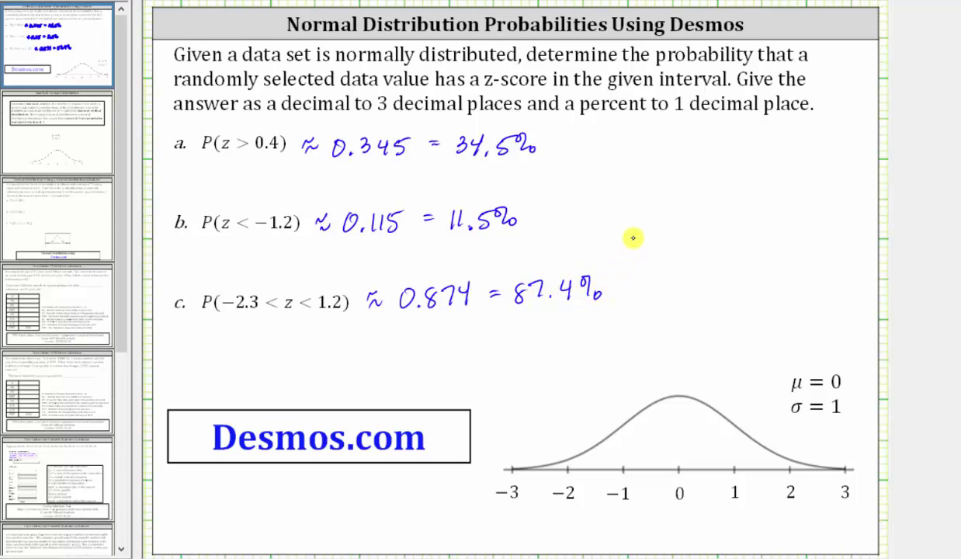